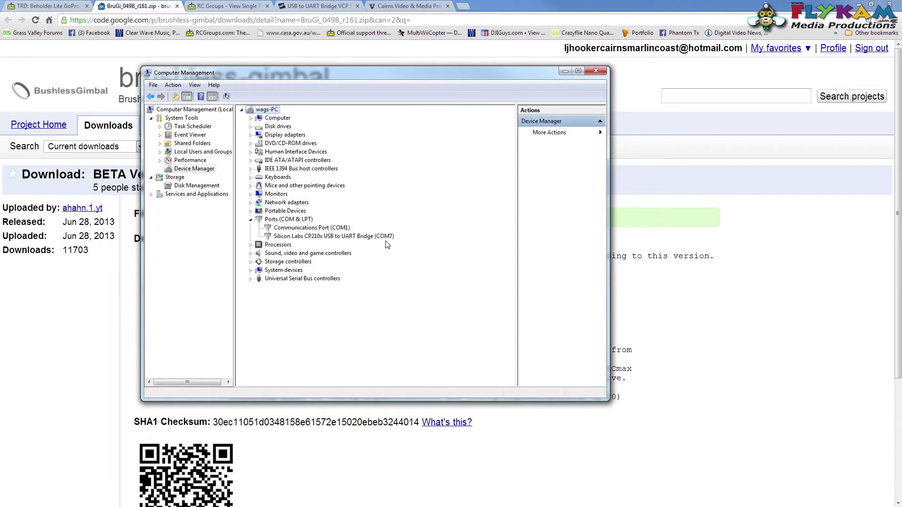
- View the Silicon Labs CP210x USB to UART Bridge VCP driver download page, clearing Computer Management and the browser out of the way
{"action": "left_click", "coordinate": [565, 70]}
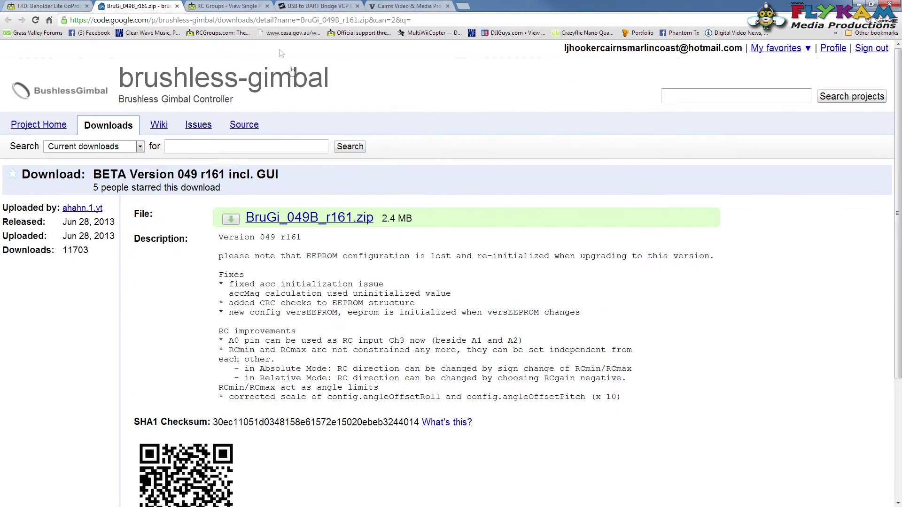
{"action": "left_click", "coordinate": [321, 7]}
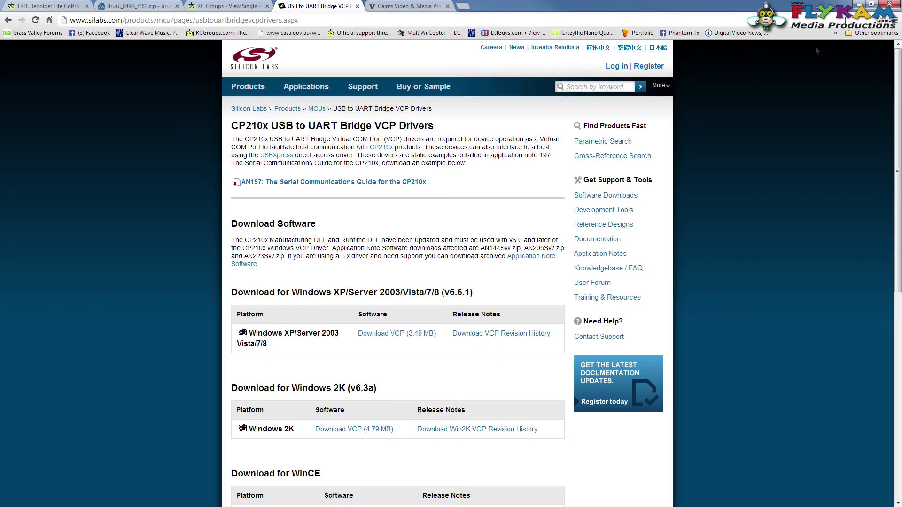
{"action": "left_click", "coordinate": [853, 5]}
- Open the GUI folder inside _BruGi in the BruGi_049B_r161 folder on the desktop
{"action": "left_click", "coordinate": [378, 217]}
{"action": "left_click_drag", "start_coordinate": [378, 217], "coordinate": [395, 230]}
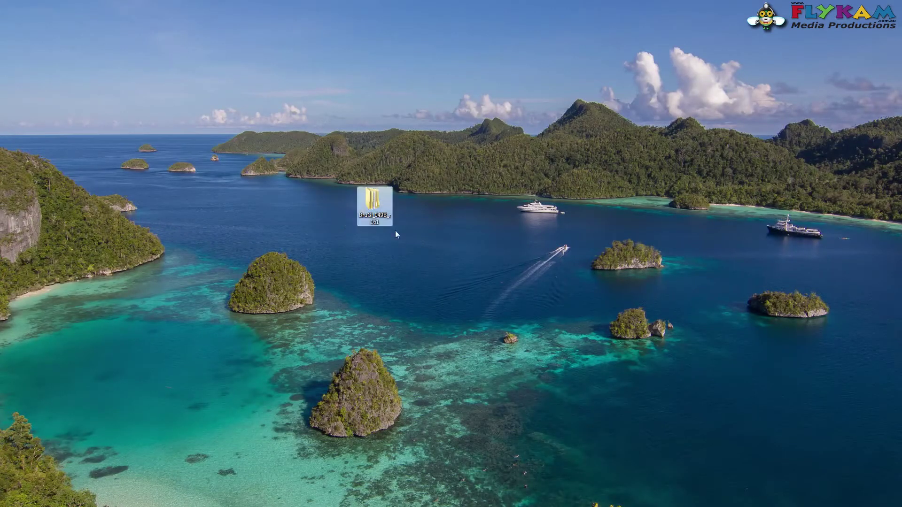
{"action": "double_click", "coordinate": [377, 201]}
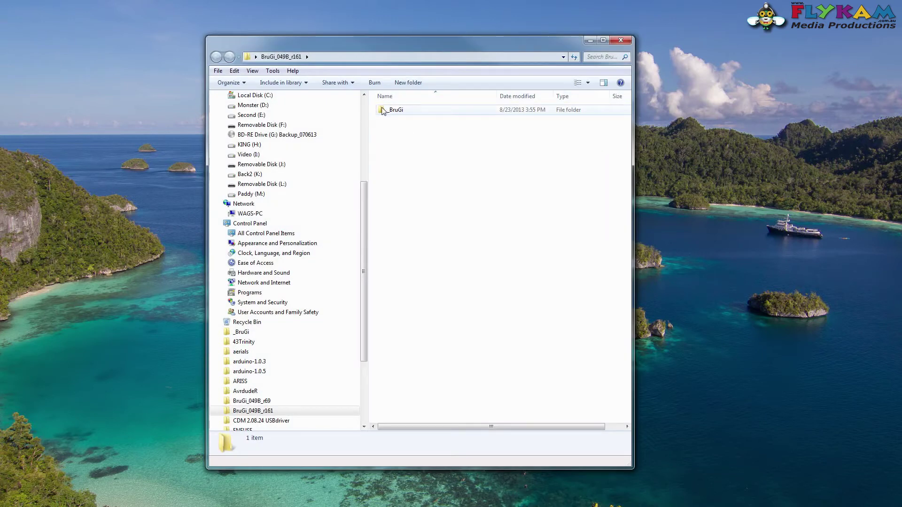
{"action": "double_click", "coordinate": [382, 110]}
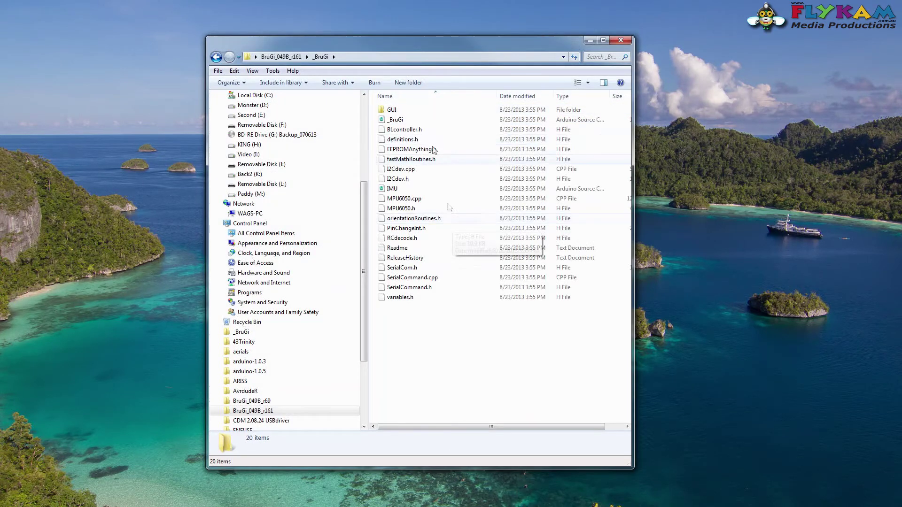
{"action": "double_click", "coordinate": [475, 44]}
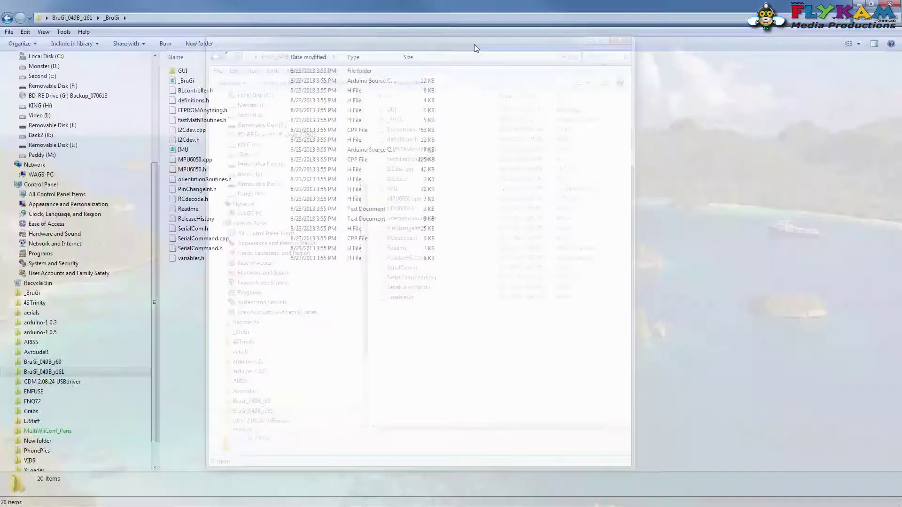
{"action": "double_click", "coordinate": [175, 72]}
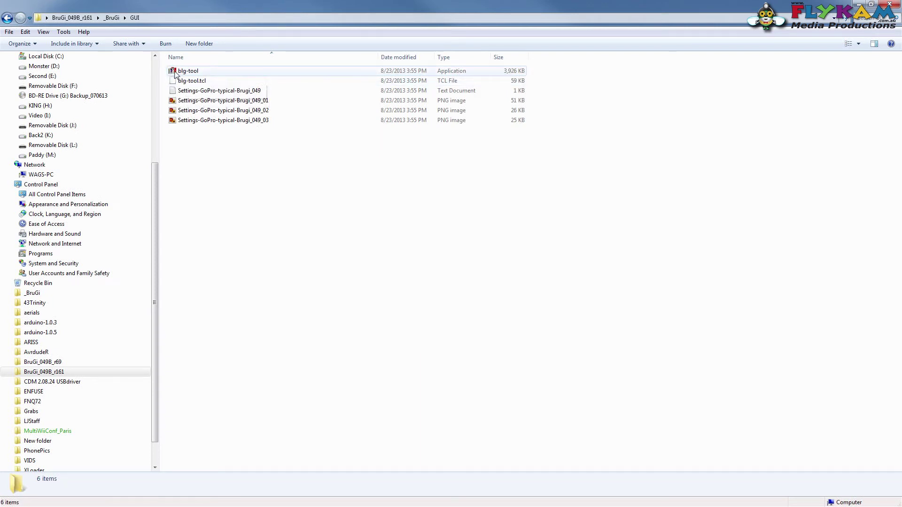
- Launch the blg-tool application, minimize the folder window and maximize the gimbal tool
{"action": "double_click", "coordinate": [172, 72]}
{"action": "left_click", "coordinate": [477, 267]}
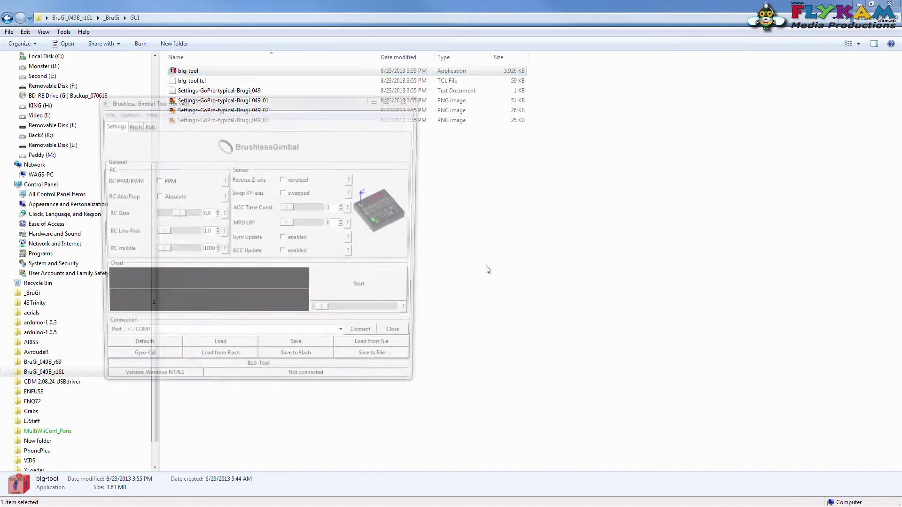
{"action": "left_click", "coordinate": [858, 5]}
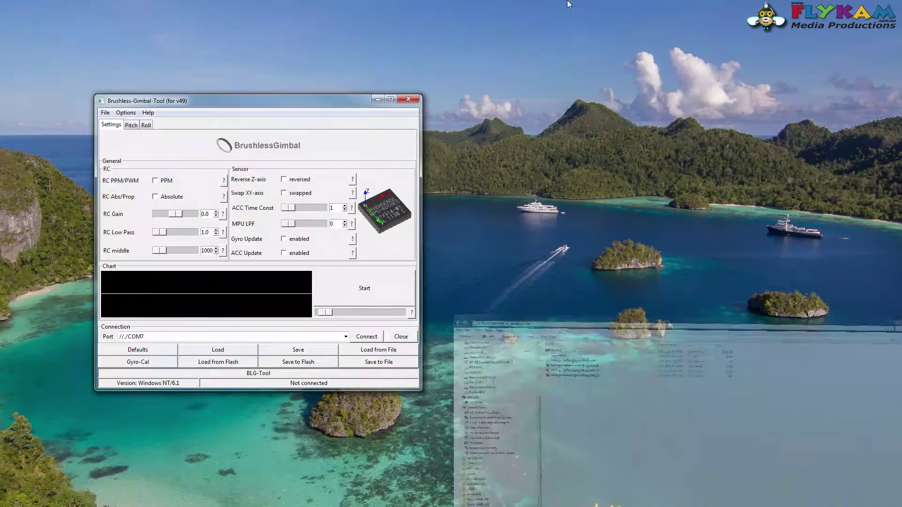
{"action": "left_click", "coordinate": [390, 98]}
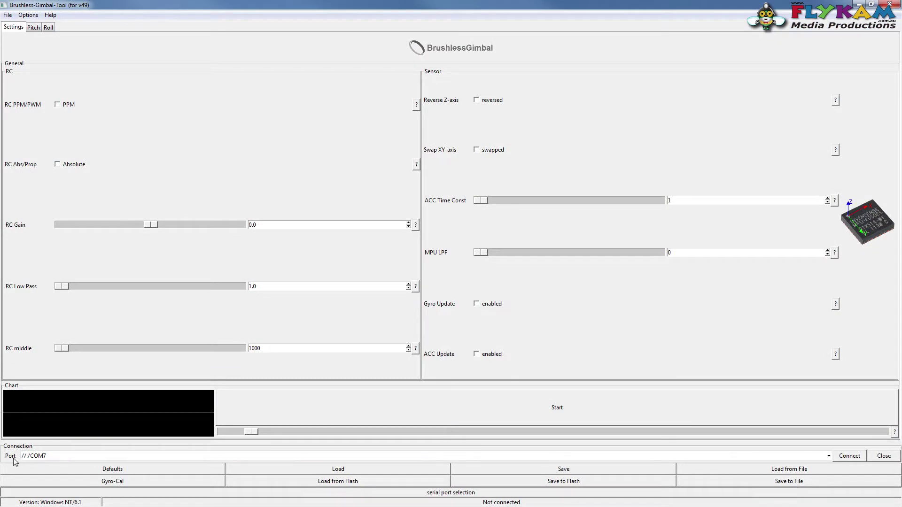
- Connect the gimbal tool to the controller on serial port //./COM7
{"action": "left_click", "coordinate": [829, 456]}
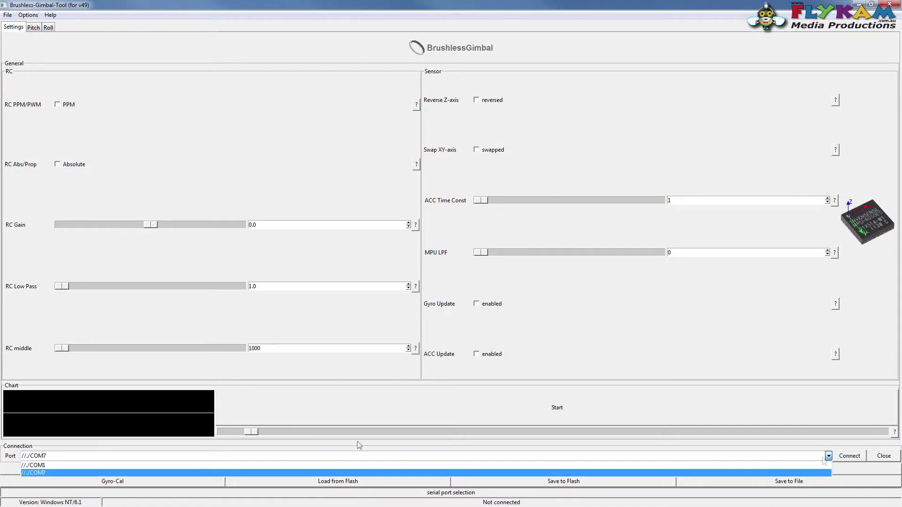
{"action": "left_click", "coordinate": [49, 474]}
{"action": "left_click", "coordinate": [848, 456]}
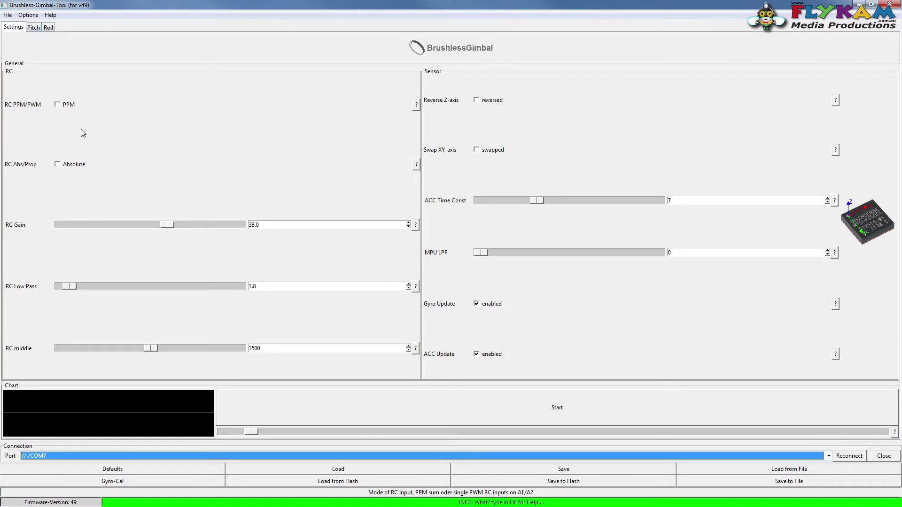
- Review the general settings and the PID, motor and RC parameters of the pitch and roll axes
{"action": "left_click", "coordinate": [47, 27]}
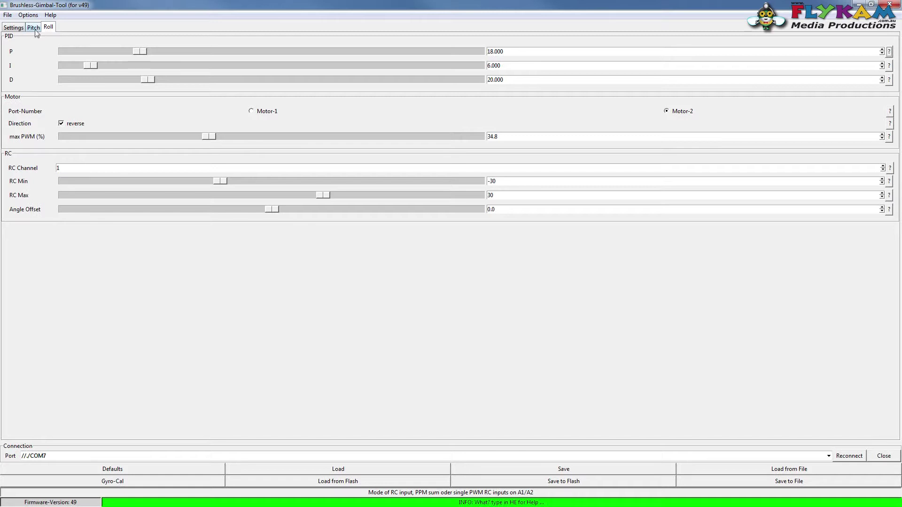
{"action": "left_click", "coordinate": [35, 29]}
{"action": "left_click", "coordinate": [48, 27]}
{"action": "left_click", "coordinate": [34, 28]}
{"action": "left_click", "coordinate": [15, 28]}
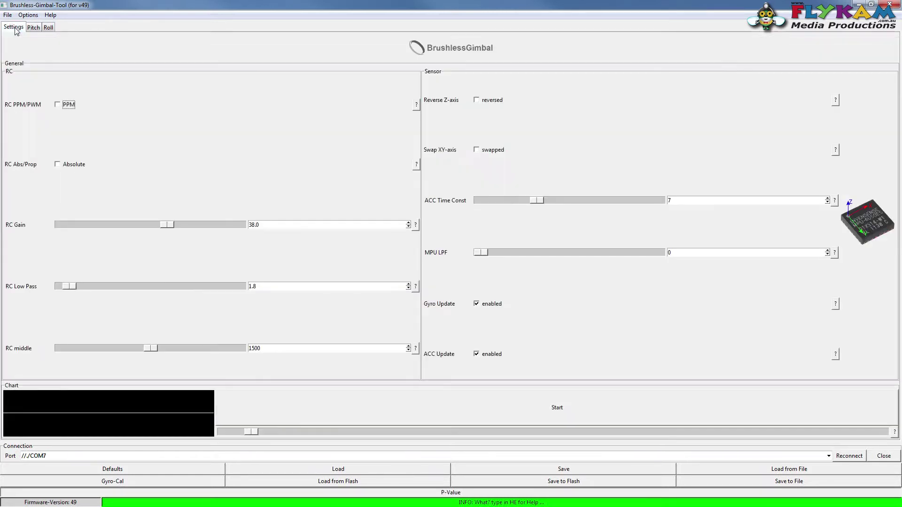
{"action": "left_click", "coordinate": [34, 28]}
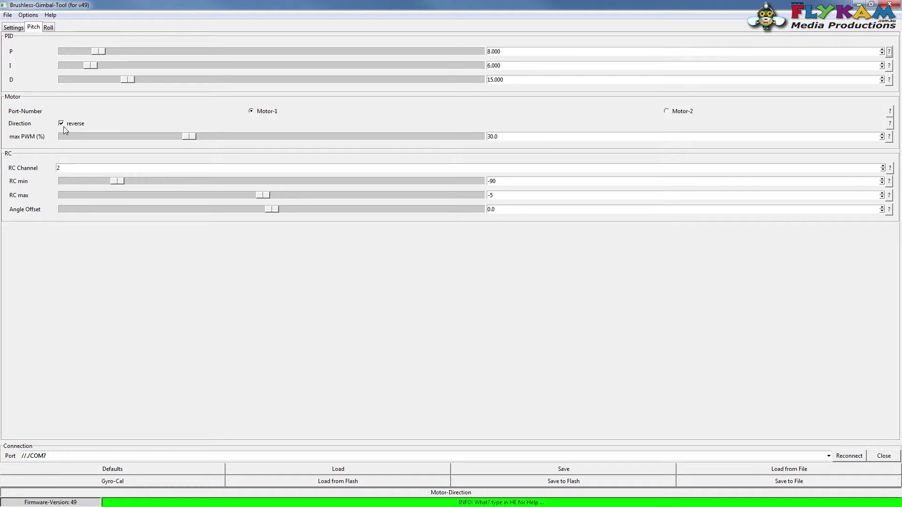
{"action": "left_click", "coordinate": [50, 29]}
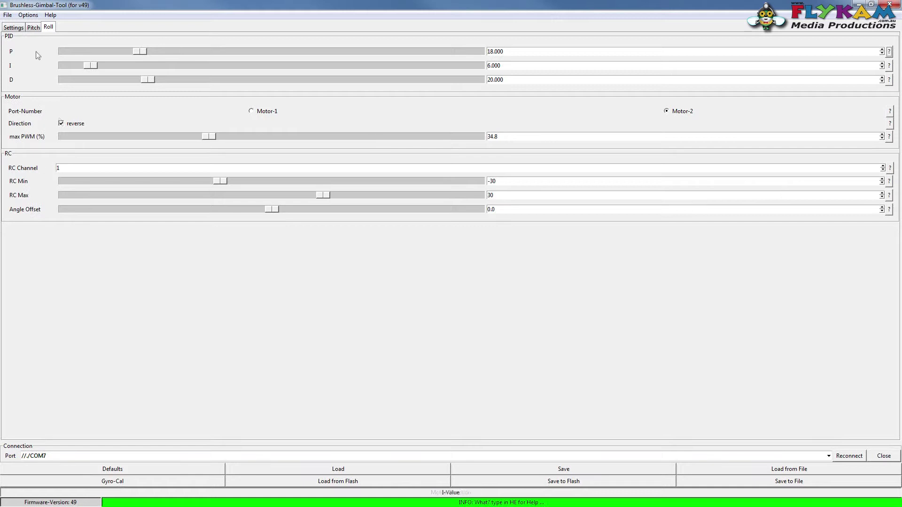
- Try a pitch max PWM of 45.5% and a P value of 11.631, and restore the default values
{"action": "left_click", "coordinate": [33, 28]}
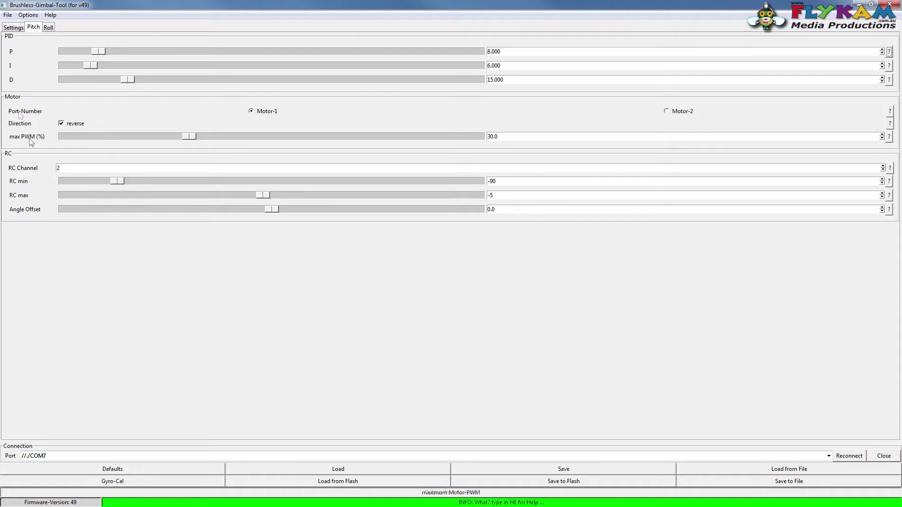
{"action": "left_click_drag", "start_coordinate": [192, 141], "coordinate": [255, 145]}
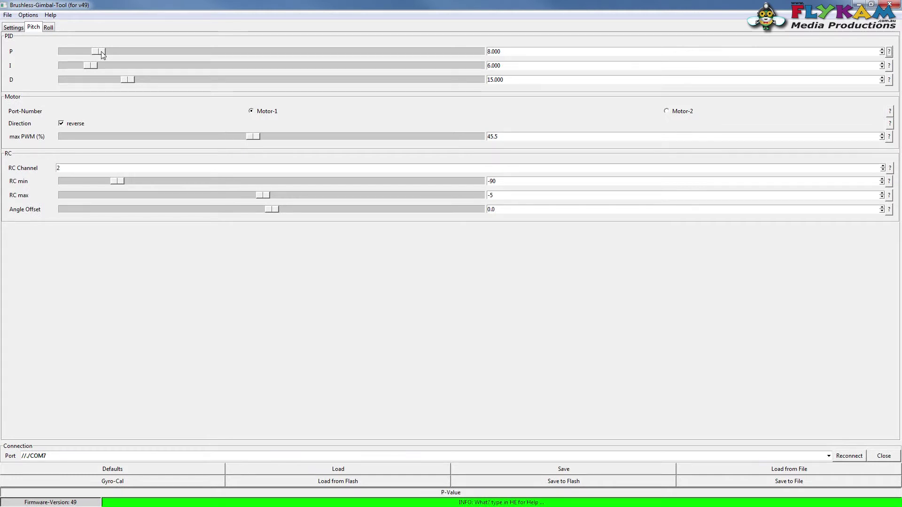
{"action": "left_click_drag", "start_coordinate": [103, 55], "coordinate": [120, 57]}
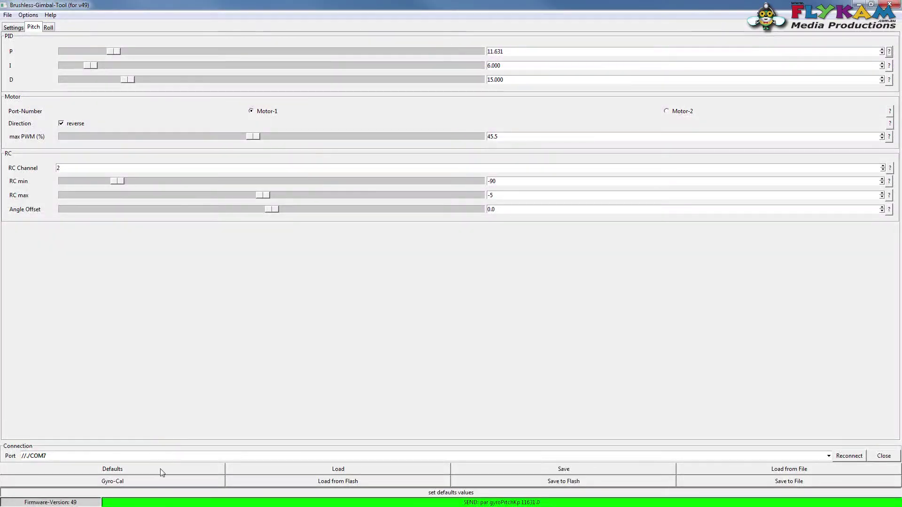
{"action": "left_click", "coordinate": [162, 472]}
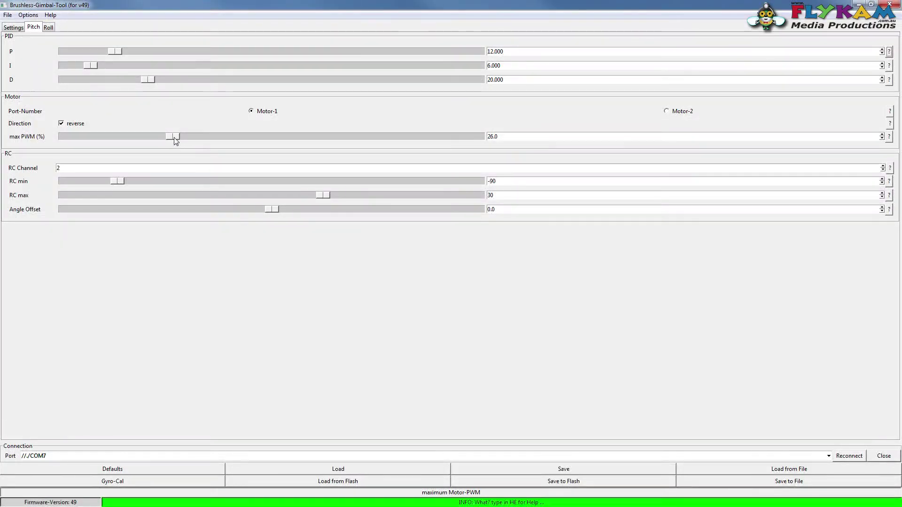
- Try pitch values of P 16.762, I 15.964, D 18.244 and max PWM 27.4%, and restore the defaults
{"action": "left_click_drag", "start_coordinate": [176, 141], "coordinate": [248, 150]}
{"action": "left_click_drag", "start_coordinate": [175, 140], "coordinate": [178, 141]}
{"action": "left_click_drag", "start_coordinate": [117, 53], "coordinate": [118, 54]}
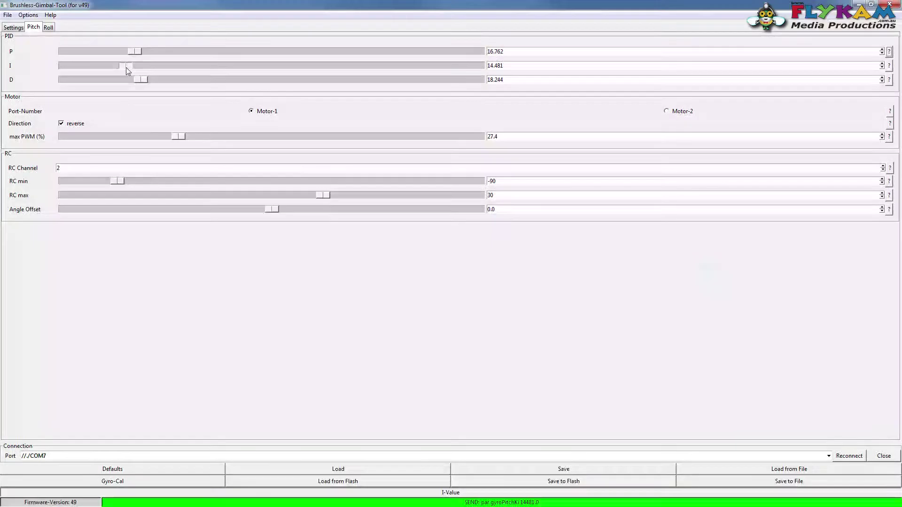
{"action": "left_click_drag", "start_coordinate": [126, 67], "coordinate": [104, 68]}
{"action": "mouse_move", "coordinate": [143, 69]}
{"action": "left_mouse_down"}
{"action": "mouse_move", "coordinate": [119, 69]}
{"action": "mouse_move", "coordinate": [134, 71]}
{"action": "left_mouse_up"}
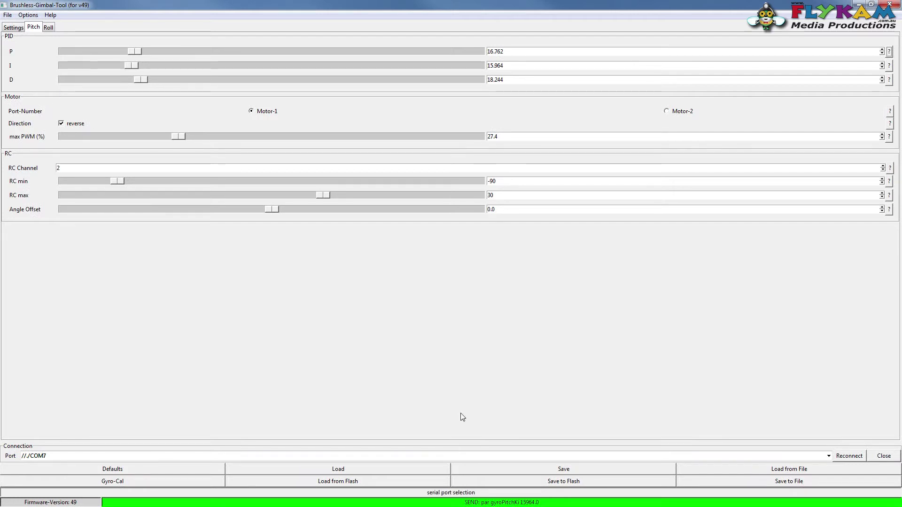
{"action": "left_click", "coordinate": [176, 470]}
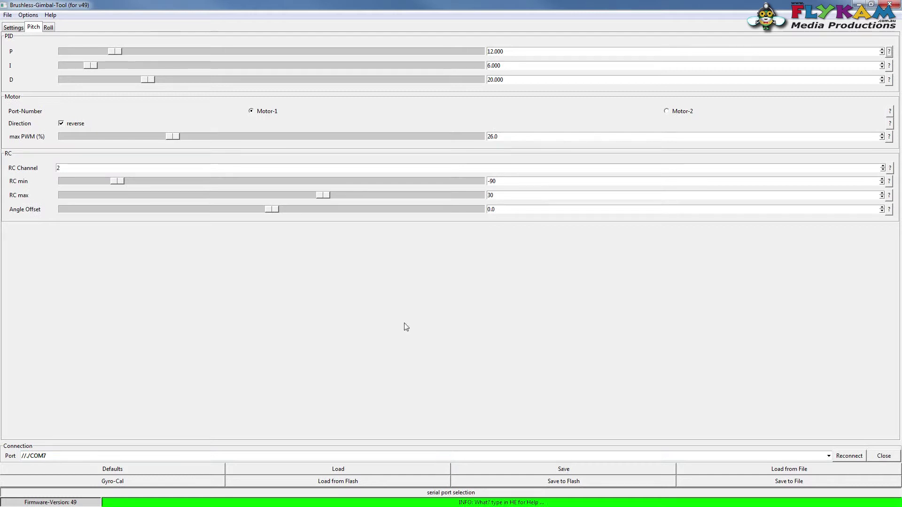
- Raise the pitch axis's P value to 27.936 and its max PWM to 35.0%
{"action": "left_click_drag", "start_coordinate": [120, 55], "coordinate": [183, 52]}
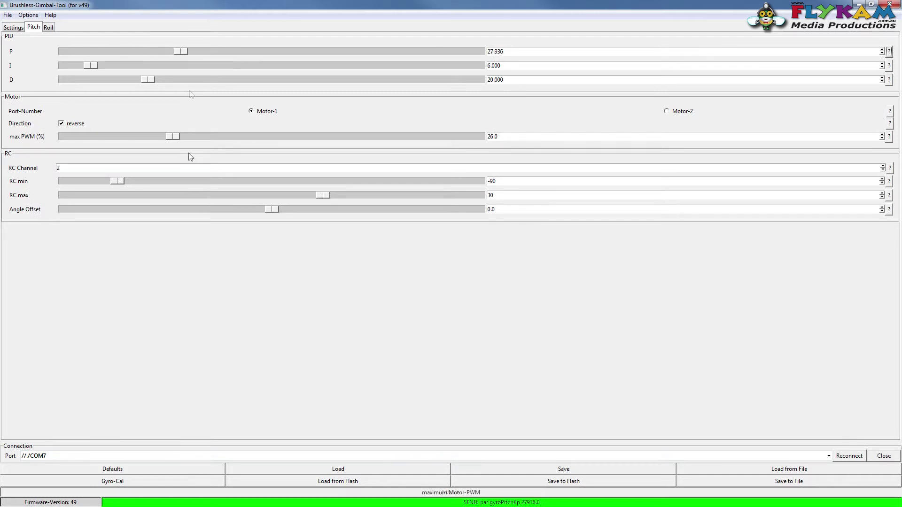
{"action": "left_click_drag", "start_coordinate": [174, 137], "coordinate": [209, 141]}
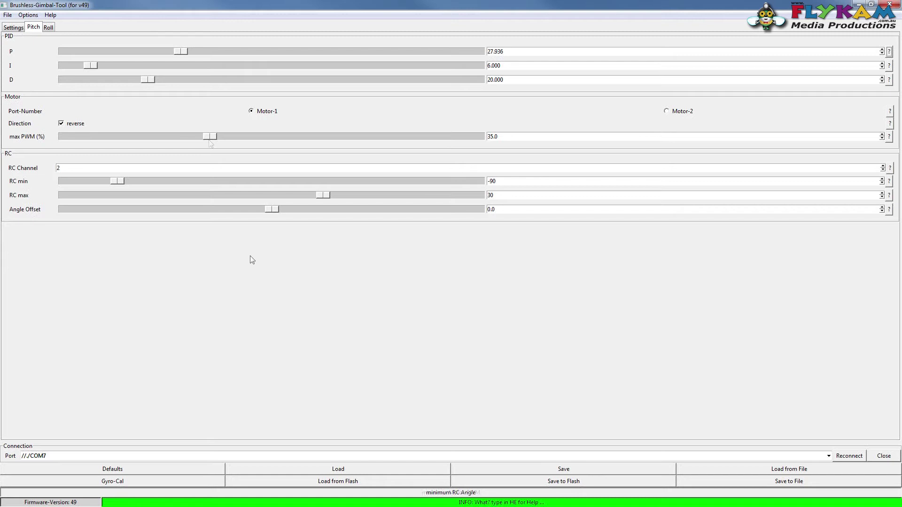
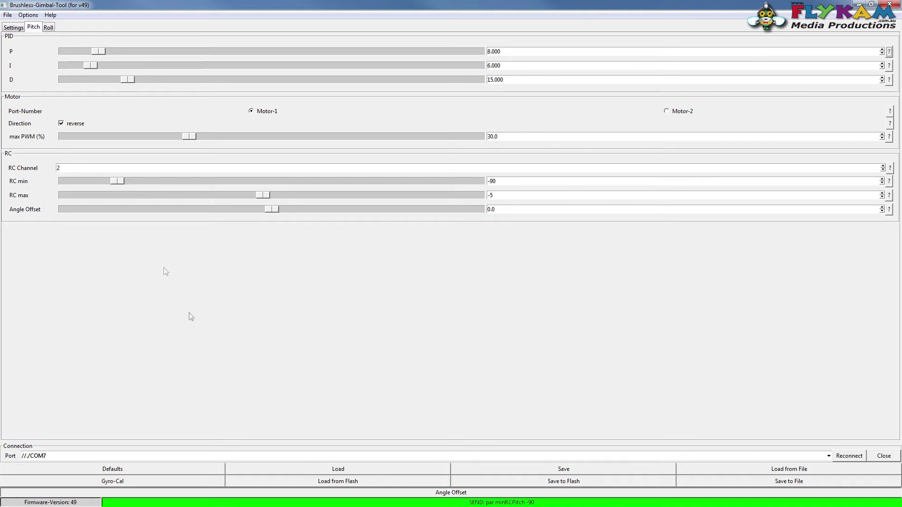
- Raise the roll axis's max PWM to 45.0% and increase its P value
{"action": "left_click", "coordinate": [48, 28]}
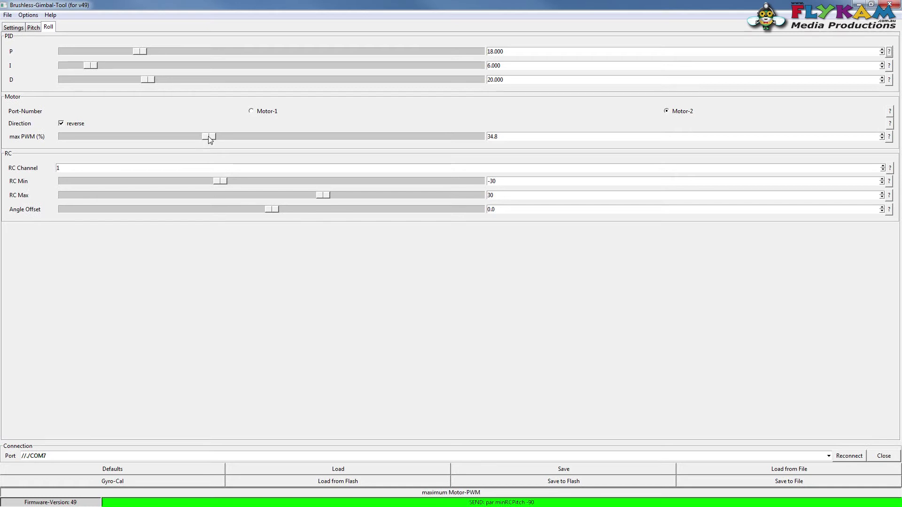
{"action": "left_click_drag", "start_coordinate": [210, 137], "coordinate": [251, 137]}
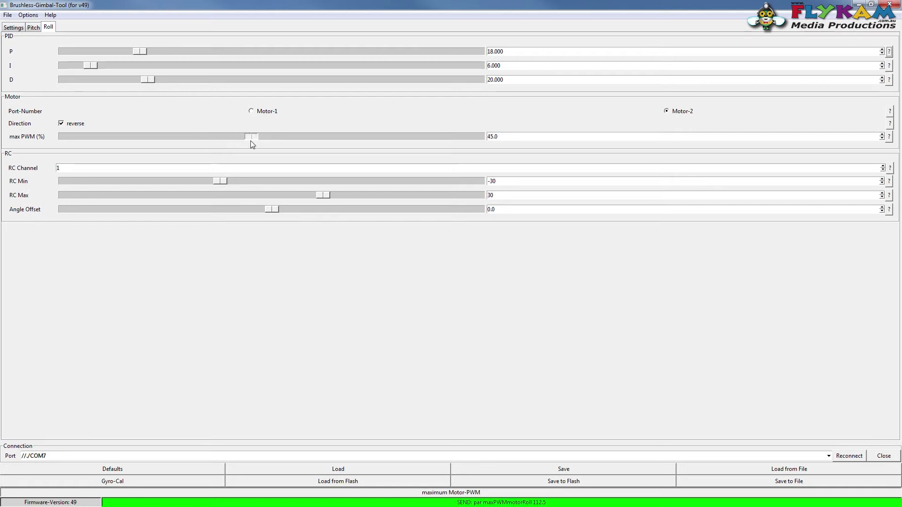
{"action": "left_click_drag", "start_coordinate": [139, 54], "coordinate": [199, 57]}
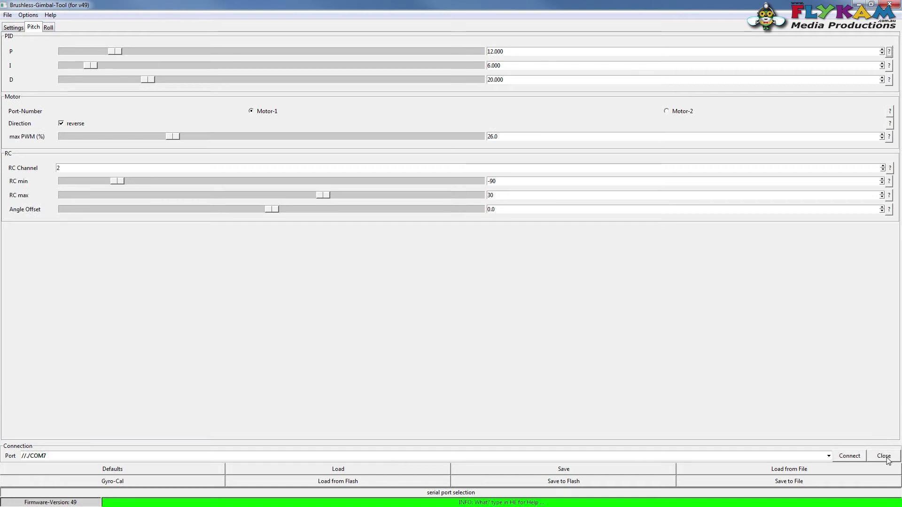
- Connect to the controller on COM7 again to reload its stored values, and check the roll and pitch parameters
{"action": "left_click", "coordinate": [851, 456]}
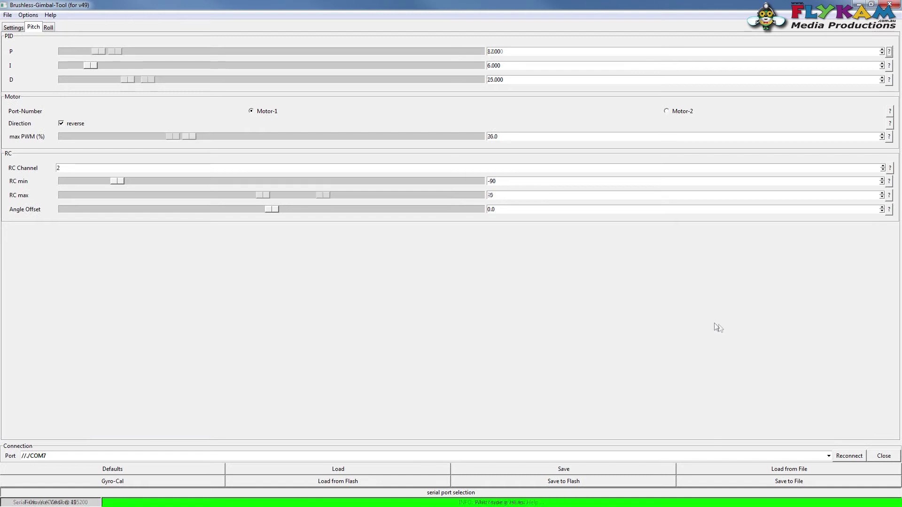
{"action": "left_click", "coordinate": [49, 26]}
{"action": "left_click", "coordinate": [37, 28]}
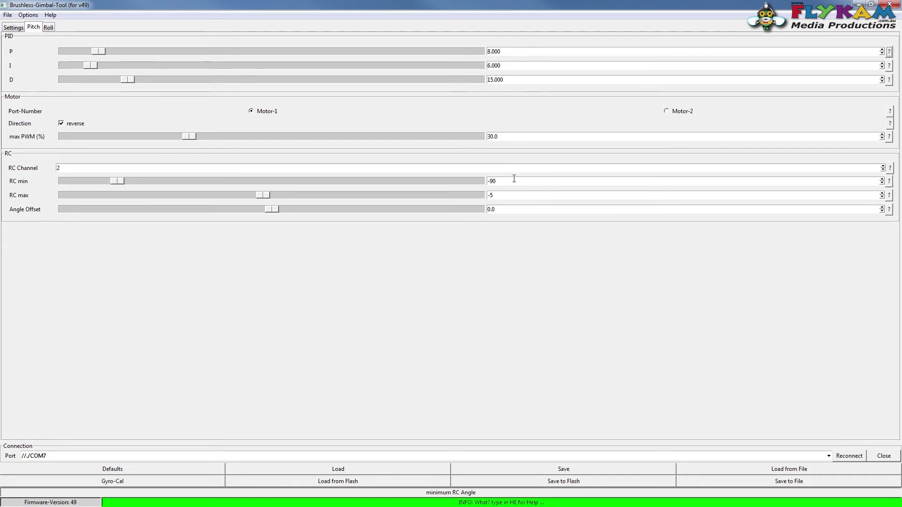
- Set the roll axis's max PWM to 35.0%, save the settings and return to the pitch parameters
{"action": "left_click", "coordinate": [51, 28]}
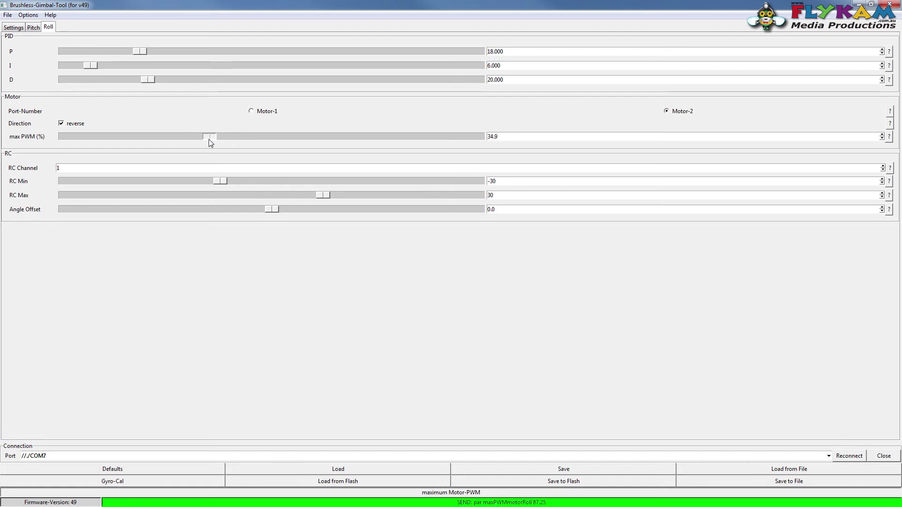
{"action": "left_click_drag", "start_coordinate": [208, 139], "coordinate": [211, 139]}
{"action": "key", "text": "BackSpace"}
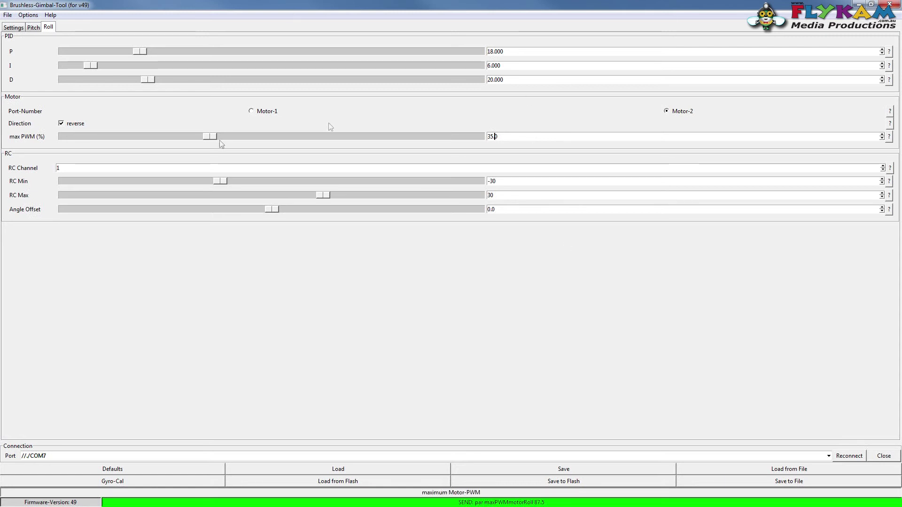
{"action": "left_click", "coordinate": [40, 28]}
{"action": "left_click", "coordinate": [47, 27]}
{"action": "left_click", "coordinate": [570, 467]}
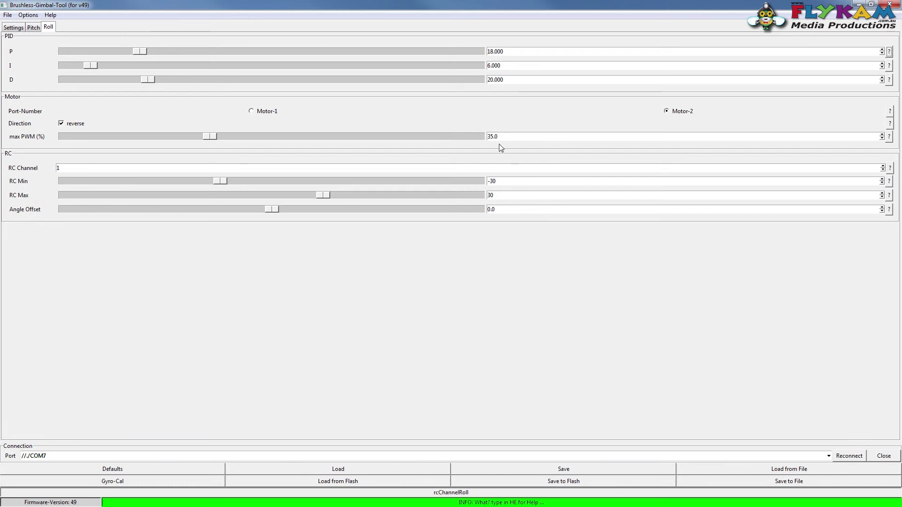
{"action": "left_click", "coordinate": [33, 27]}
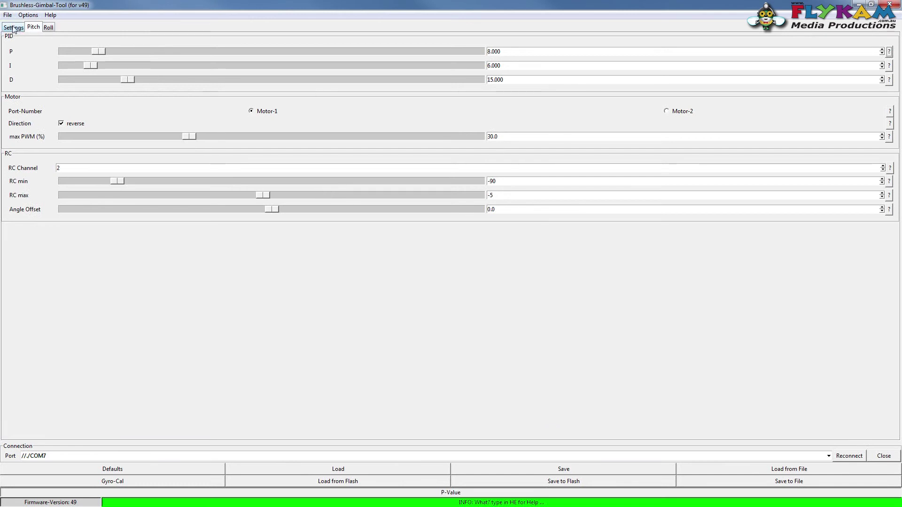
- Show the general RC and sensor settings and start the live chart
{"action": "left_click", "coordinate": [13, 28]}
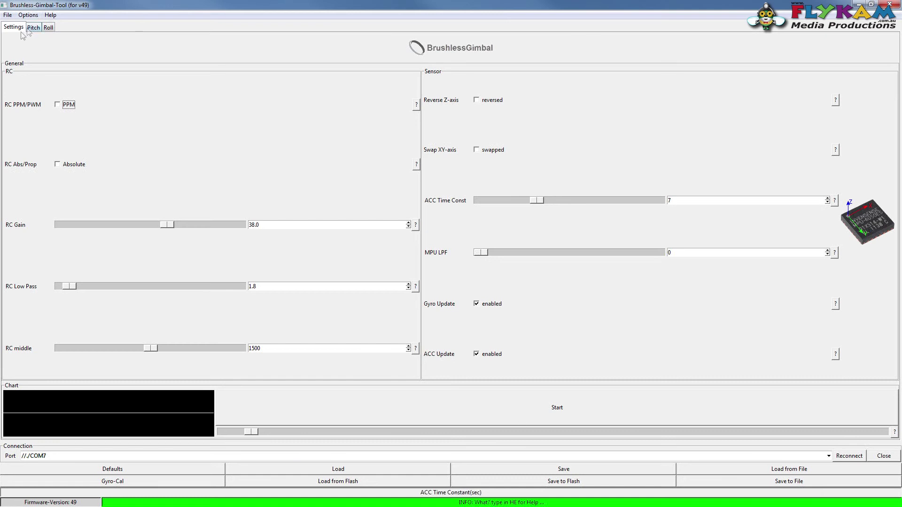
{"action": "left_click", "coordinate": [542, 411]}
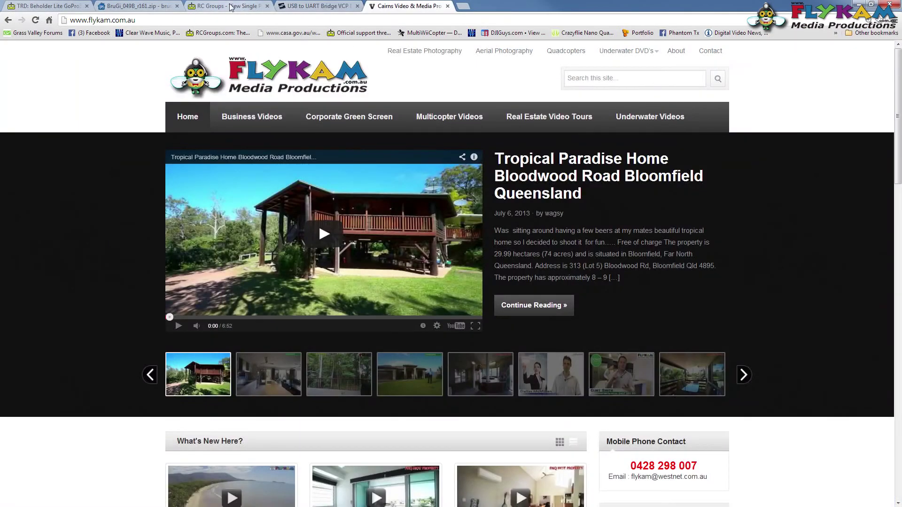
- Switch to the web browser and review the gimbal setup instructions and attached images in RC Groups post #101
{"action": "left_click", "coordinate": [230, 6]}
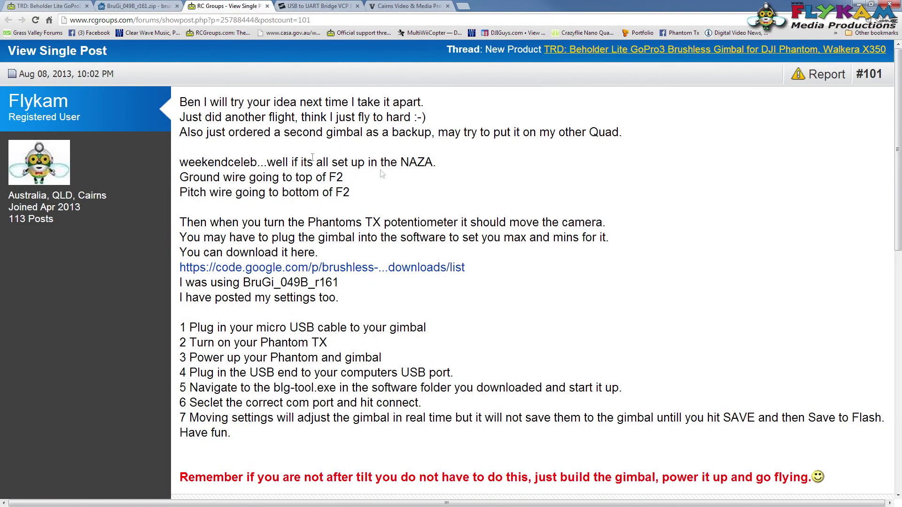
{"action": "scroll", "coordinate": [622, 256], "scroll_direction": "down", "scroll_amount": 10}
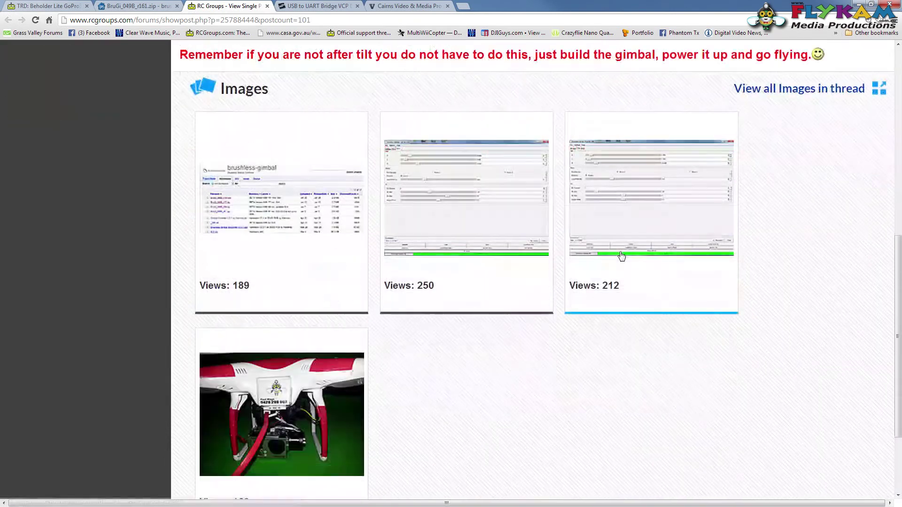
{"action": "scroll", "coordinate": [622, 256], "scroll_direction": "up", "scroll_amount": 12}
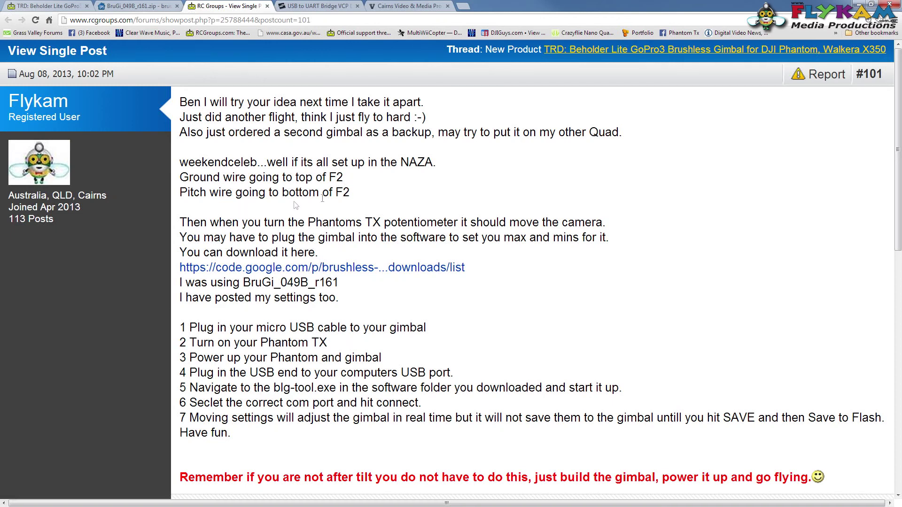
{"action": "scroll", "coordinate": [554, 323], "scroll_direction": "down", "scroll_amount": 10}
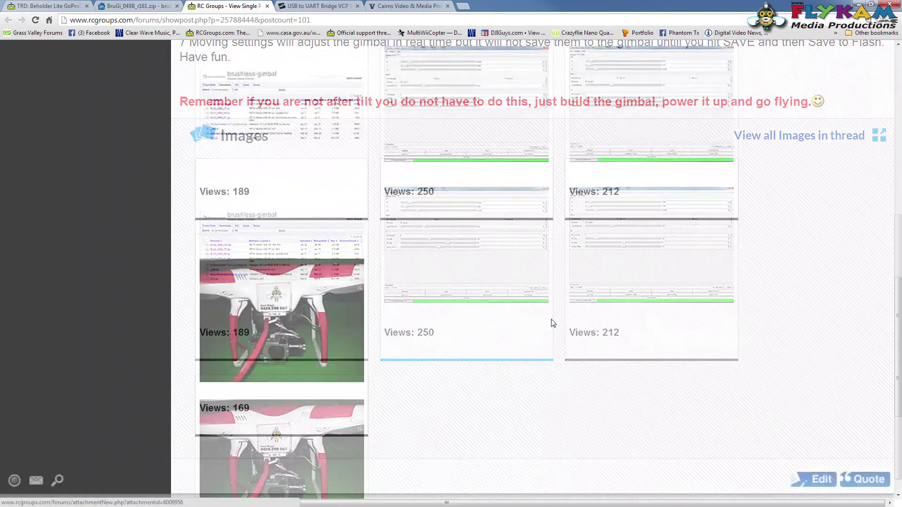
{"action": "scroll", "coordinate": [554, 323], "scroll_direction": "up", "scroll_amount": 10}
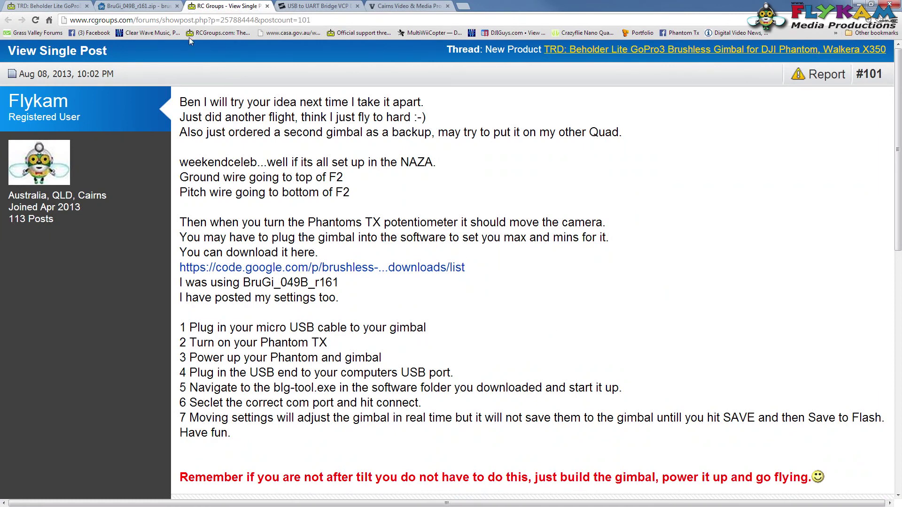
{"action": "scroll", "coordinate": [318, 140], "scroll_direction": "down", "scroll_amount": 10}
{"action": "scroll", "coordinate": [318, 141], "scroll_direction": "up", "scroll_amount": 10}
- Open "Beholder Tutorial for phantom inc Tilt" from the Beholder Lite thread's FAQ and examine its instructions, Naza parameters and wiring photos
{"action": "left_click", "coordinate": [49, 6]}
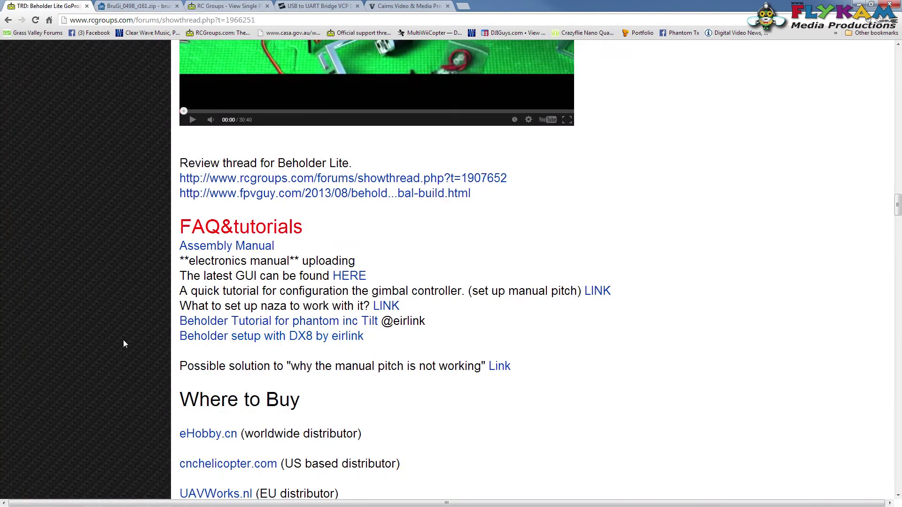
{"action": "left_click", "coordinate": [356, 322]}
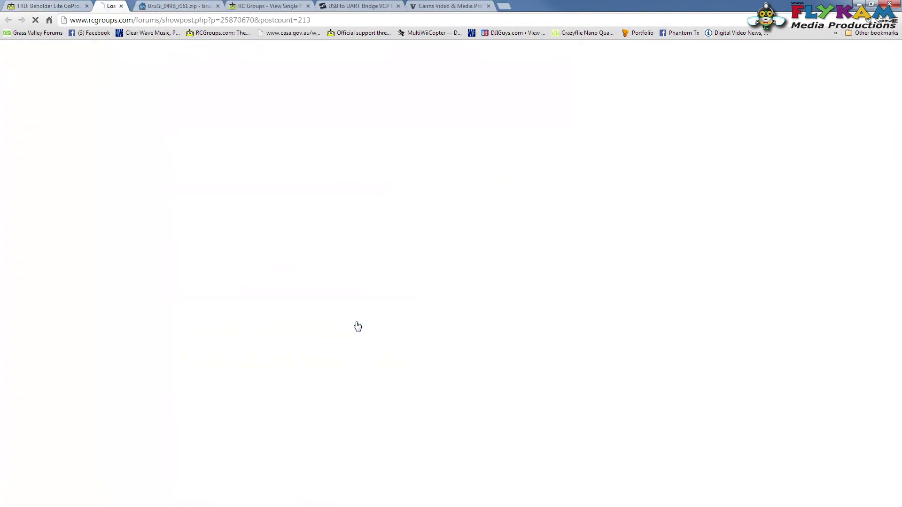
{"action": "scroll", "coordinate": [399, 233], "scroll_direction": "down", "scroll_amount": 4}
{"action": "scroll", "coordinate": [399, 233], "scroll_direction": "up", "scroll_amount": 2}
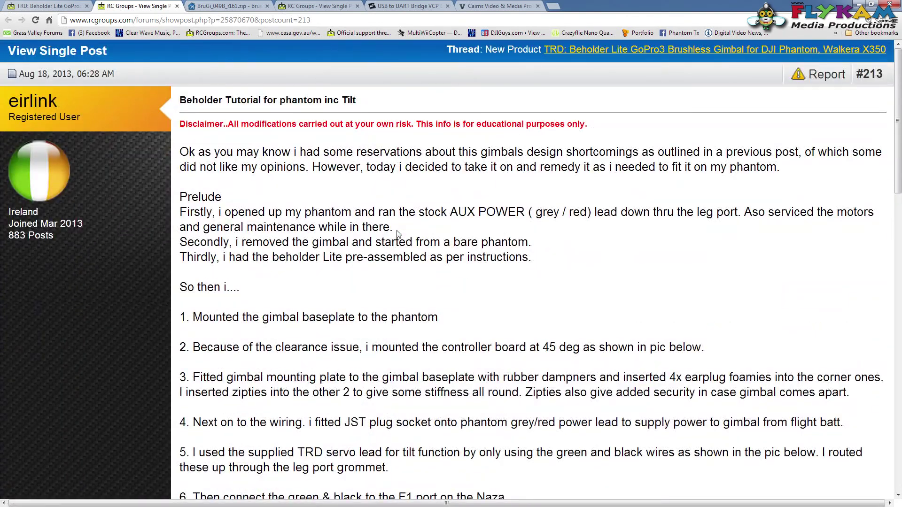
{"action": "scroll", "coordinate": [397, 233], "scroll_direction": "down", "scroll_amount": 20}
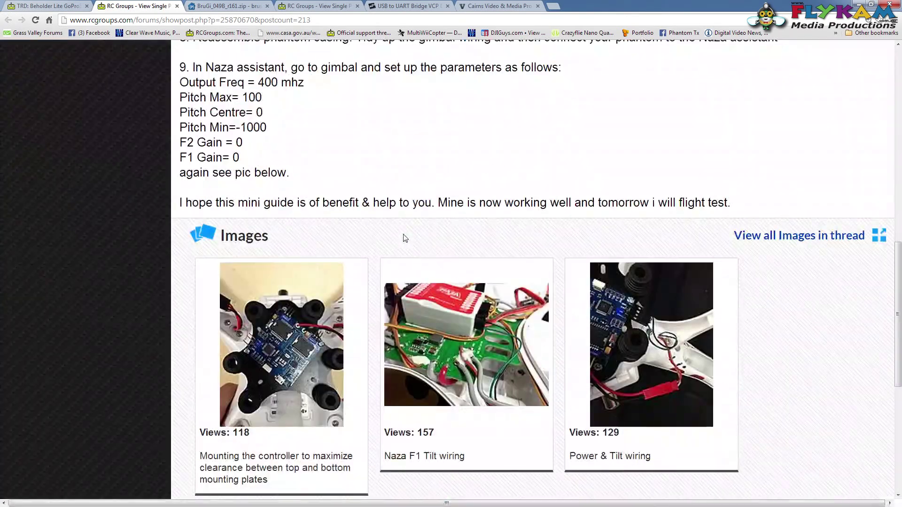
{"action": "scroll", "coordinate": [405, 239], "scroll_direction": "up", "scroll_amount": 5}
{"action": "scroll", "coordinate": [536, 121], "scroll_direction": "down", "scroll_amount": 3}
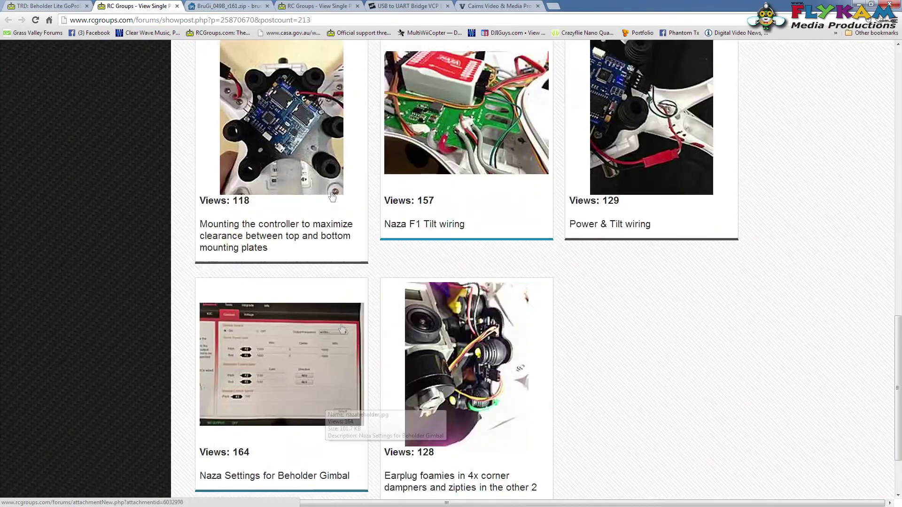
{"action": "scroll", "coordinate": [667, 258], "scroll_direction": "up", "scroll_amount": 2}
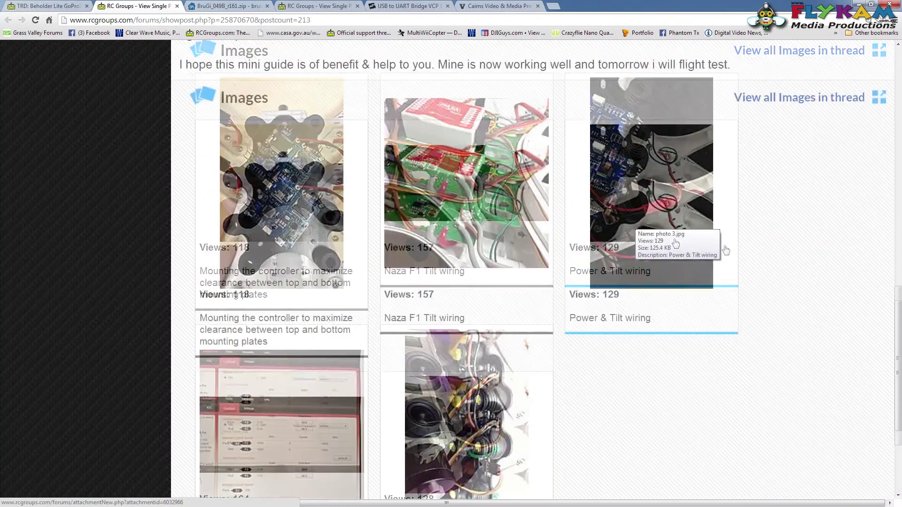
{"action": "scroll", "coordinate": [526, 263], "scroll_direction": "down", "scroll_amount": 3}
- View the enlarged "Naza Settings for Beholder Gimbal" image, close it and return to the tutorial text
{"action": "left_click", "coordinate": [318, 333]}
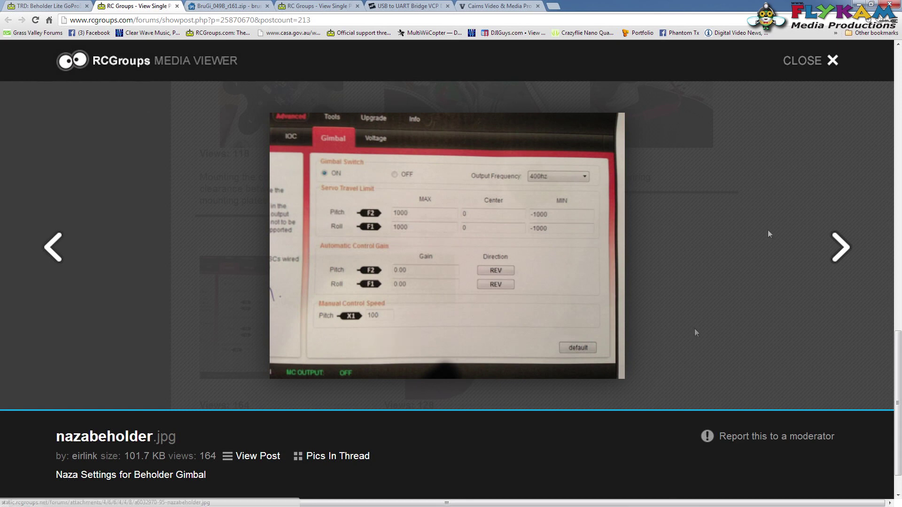
{"action": "left_click", "coordinate": [833, 64]}
{"action": "scroll", "coordinate": [149, 295], "scroll_direction": "up", "scroll_amount": 10}
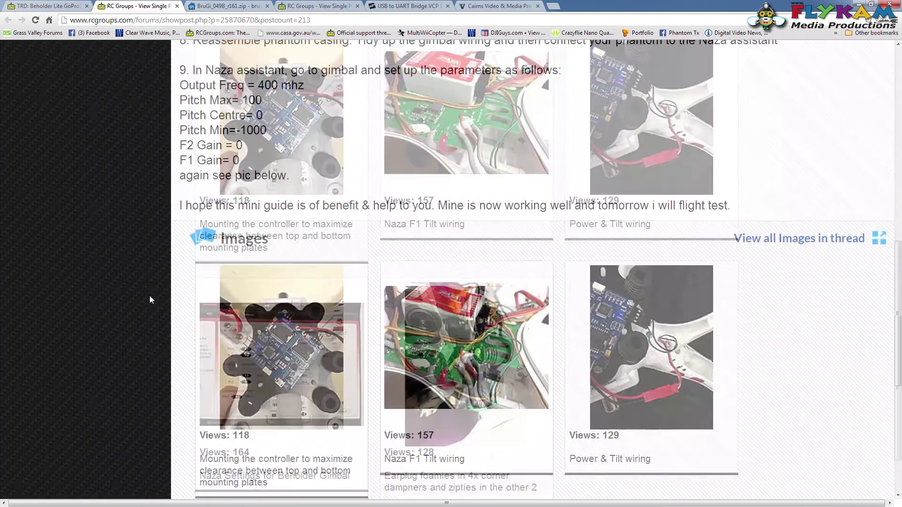
- Return to the TRD Beholder Lite thread and view the beginning of its first post
{"action": "left_click", "coordinate": [215, 6]}
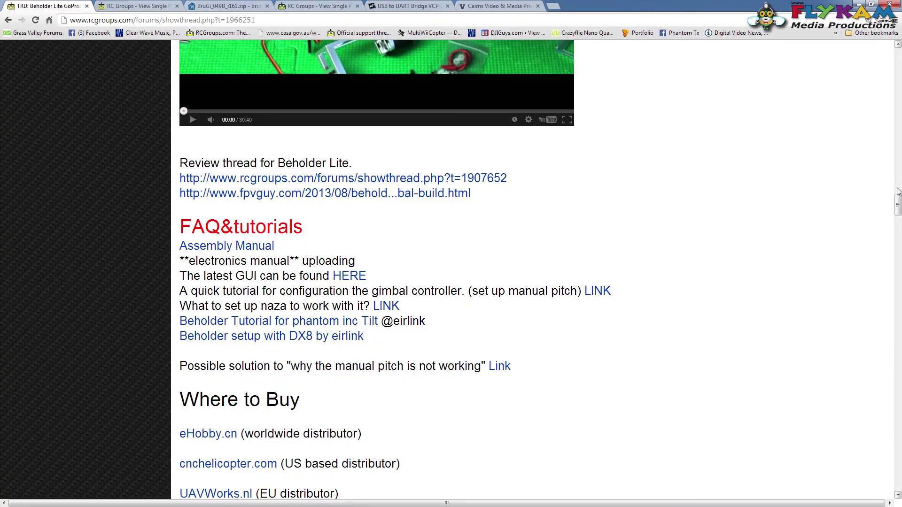
{"action": "scroll", "coordinate": [898, 203], "scroll_direction": "down", "scroll_amount": 3}
{"action": "left_click_drag", "start_coordinate": [898, 202], "coordinate": [893, 56]}
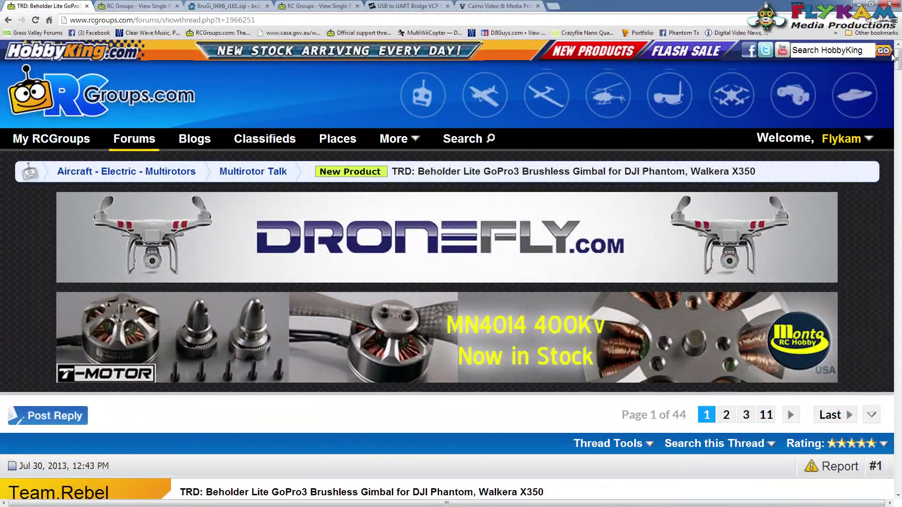
{"action": "scroll", "coordinate": [540, 141], "scroll_direction": "down", "scroll_amount": 2}
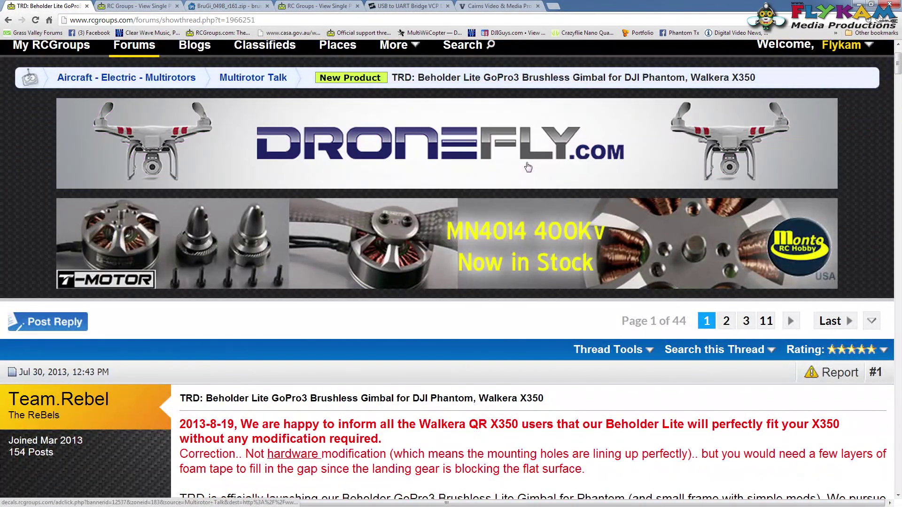